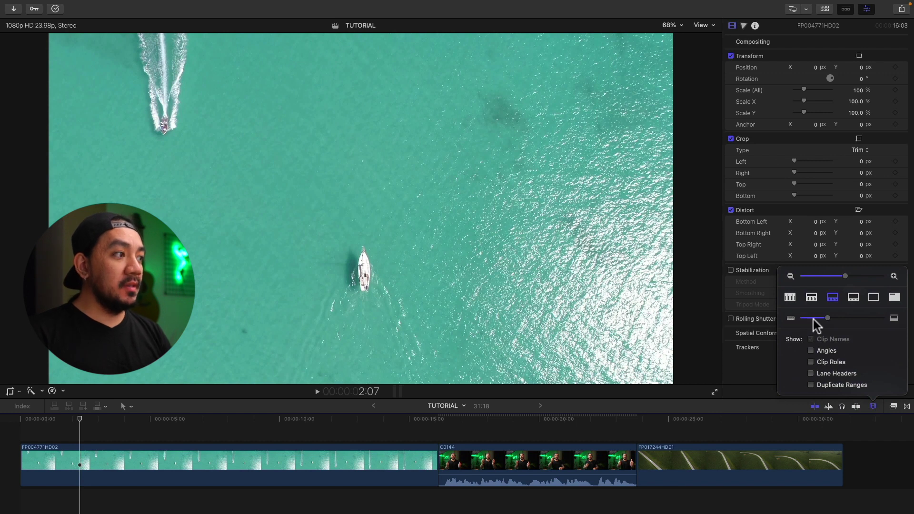
Raise the clip height slider so timeline clips show larger thumbnails and waveforms.
{"action": "mouse_move", "coordinate": [828, 318]}
{"action": "left_mouse_down"}
{"action": "mouse_move", "coordinate": [884, 321]}
{"action": "mouse_move", "coordinate": [810, 325]}
{"action": "mouse_move", "coordinate": [868, 327]}
{"action": "left_mouse_up"}
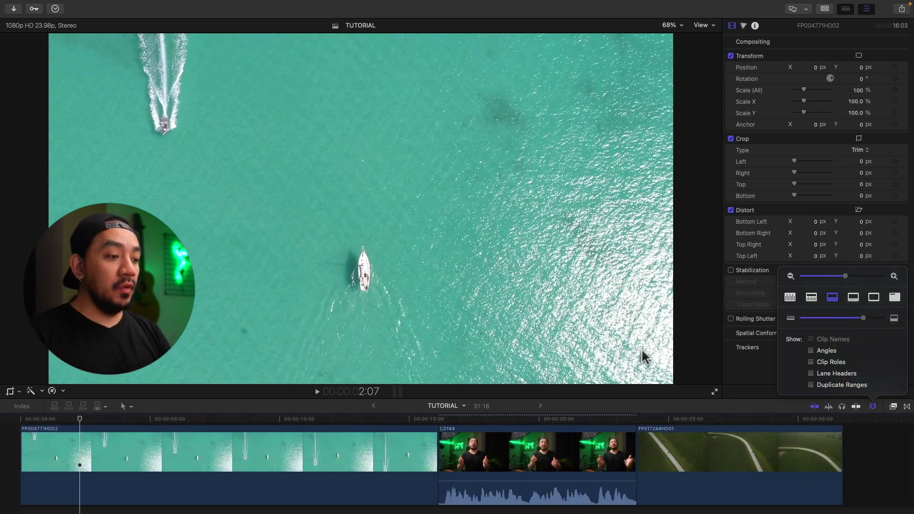
Try each clip display style, settle on filmstrips with waveforms, and dismiss the popover.
{"action": "left_click", "coordinate": [790, 298]}
{"action": "left_click", "coordinate": [811, 297]}
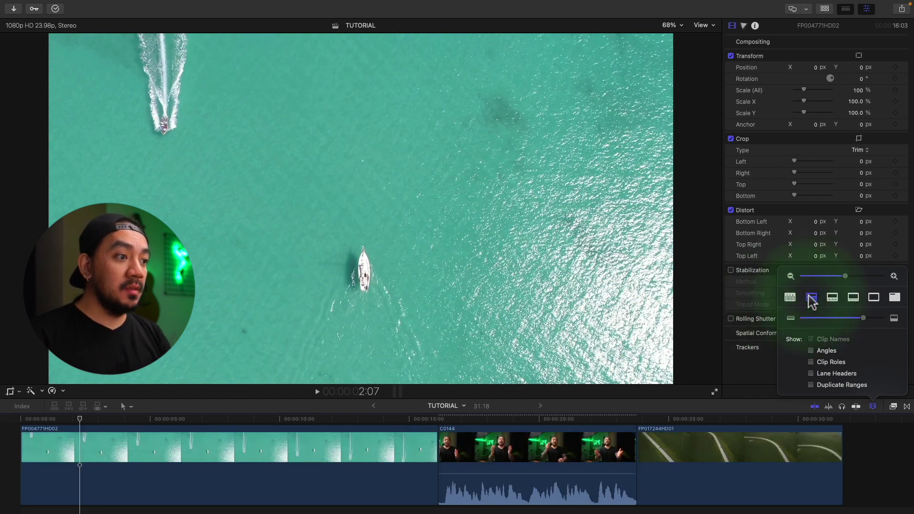
{"action": "left_click", "coordinate": [832, 297]}
{"action": "left_click", "coordinate": [853, 297]}
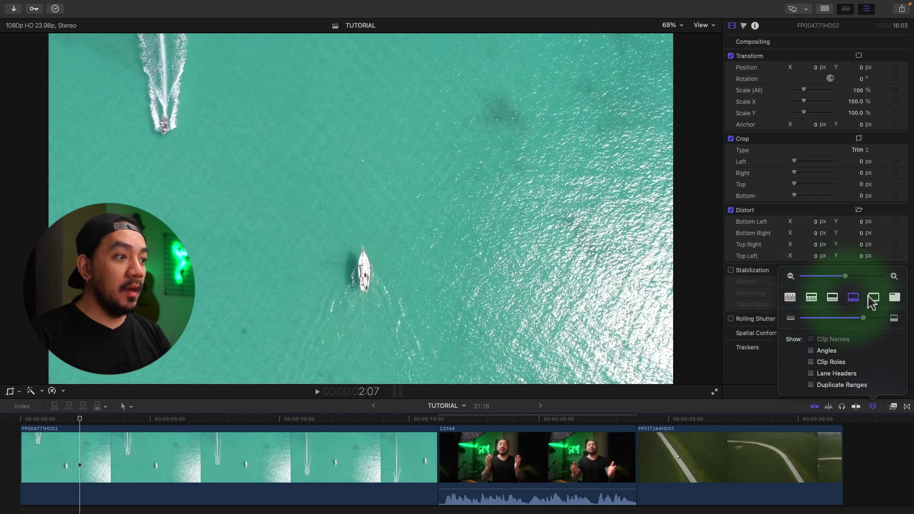
{"action": "left_click", "coordinate": [894, 297]}
{"action": "left_click", "coordinate": [832, 298]}
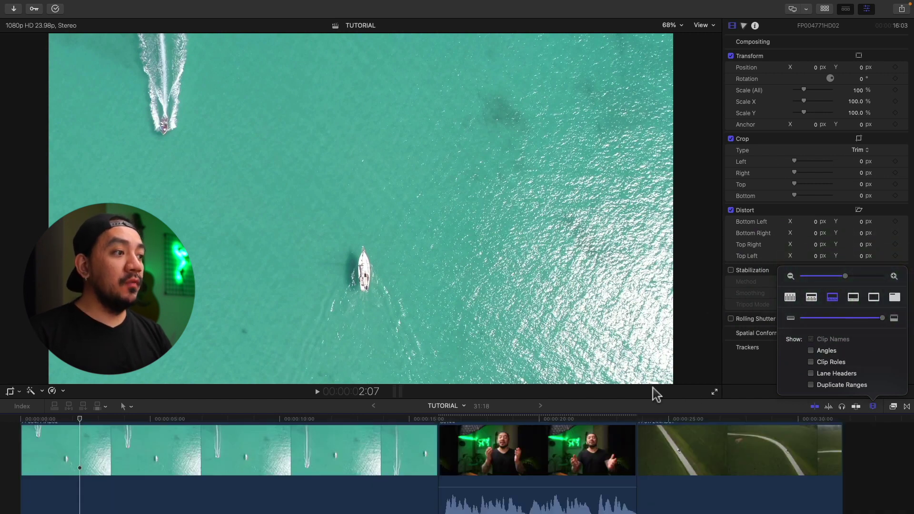
{"action": "left_click", "coordinate": [652, 393]}
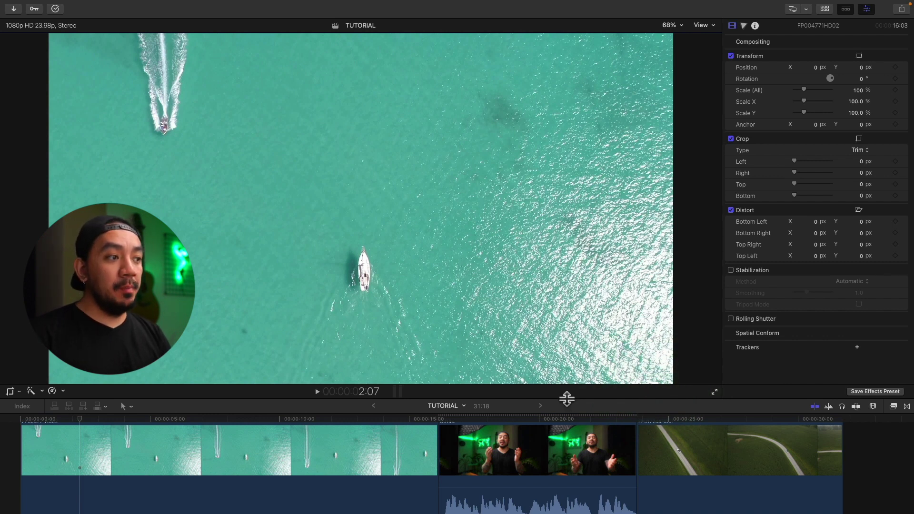
Drag the viewer/timeline divider upward to give the timeline more room.
{"action": "mouse_move", "coordinate": [566, 399]}
{"action": "left_mouse_down"}
{"action": "mouse_move", "coordinate": [561, 363]}
{"action": "mouse_move", "coordinate": [561, 379]}
{"action": "left_mouse_up"}
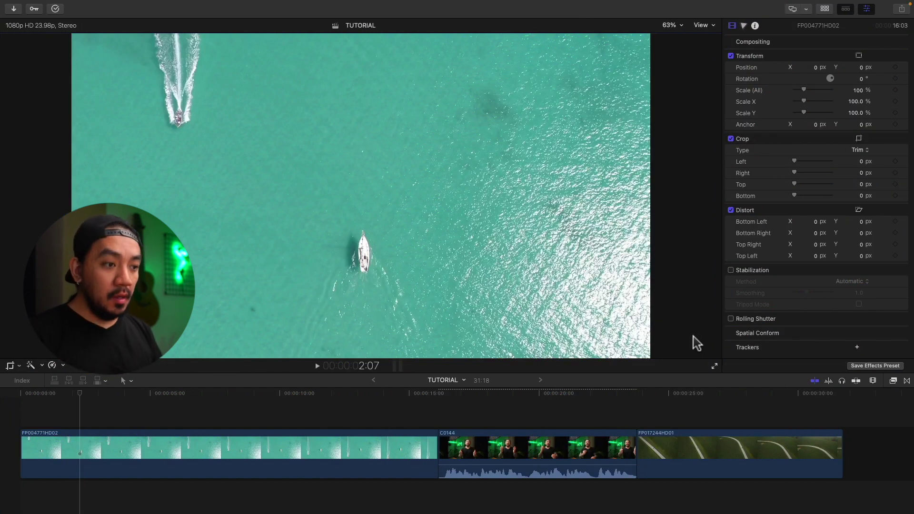
Use Shift-Command-= and Shift-Command-- to grow, shrink, then grow clip height again.
{"action": "key", "text": "shift+super"}
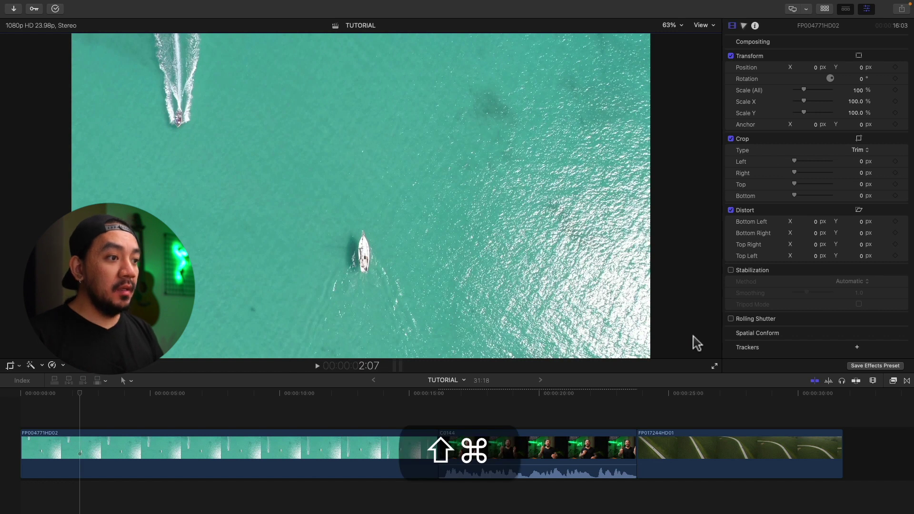
{"action": "key", "text": "shift+super+equal"}
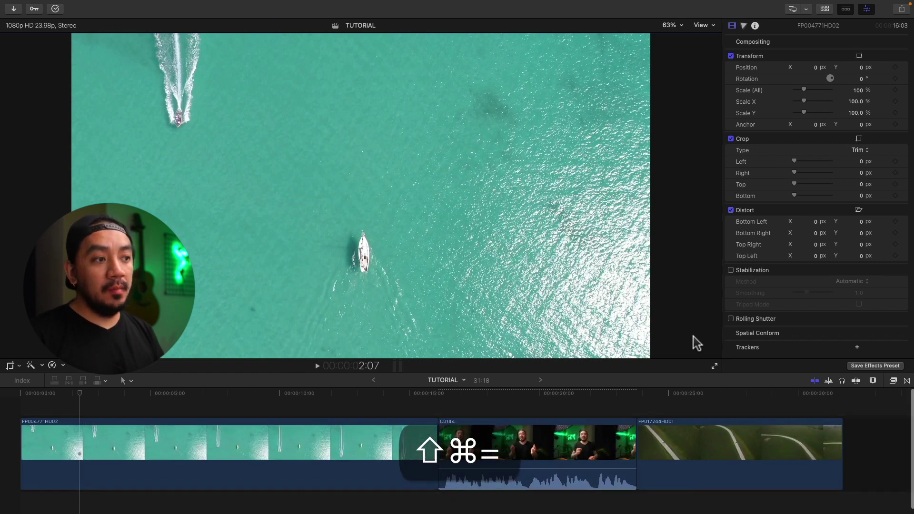
{"action": "key", "text": "shift+super+equal"}
{"action": "key", "text": "shift+super+equal"}
{"action": "key", "text": "shift+super+equal"}
{"action": "key", "text": "shift+super+equal"}
{"action": "key", "text": "shift+super+equal"}
{"action": "key", "text": "shift+super+equal"}
{"action": "key", "text": "shift+super+equal"}
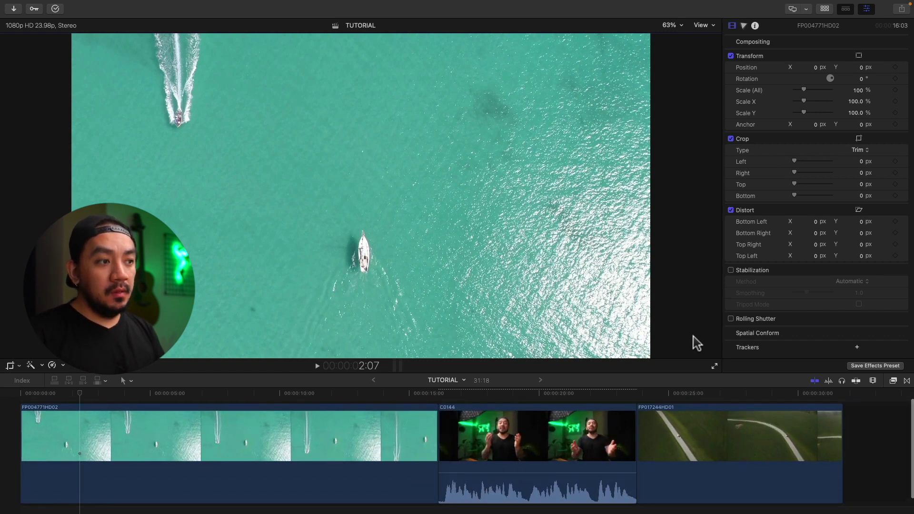
{"action": "key", "text": "shift+super+minus"}
{"action": "key", "text": "shift+super+minus"}
{"action": "key", "text": "shift+super+minus"}
{"action": "key", "text": "shift+super+minus"}
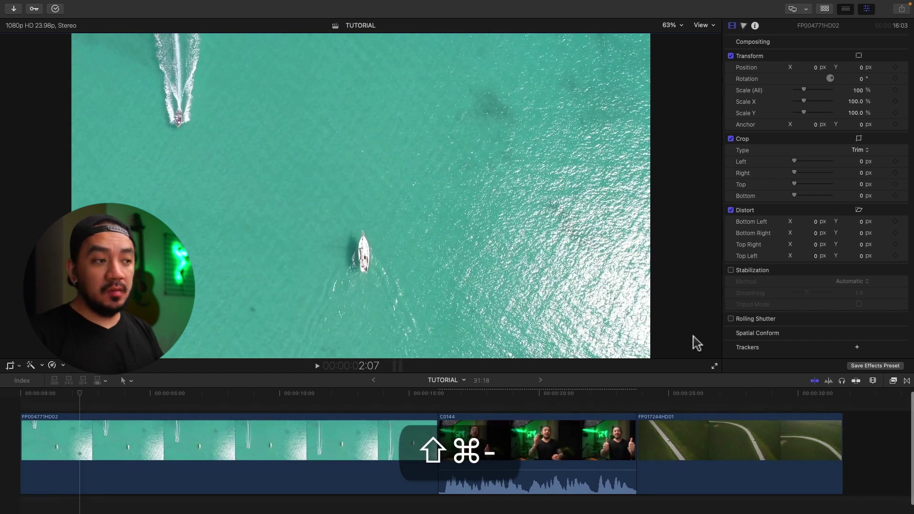
{"action": "key", "text": "shift+super+minus"}
{"action": "key", "text": "shift+super+minus"}
{"action": "key", "text": "shift+super+minus"}
{"action": "key", "text": "shift+super+equal"}
{"action": "key", "text": "shift+super+equal"}
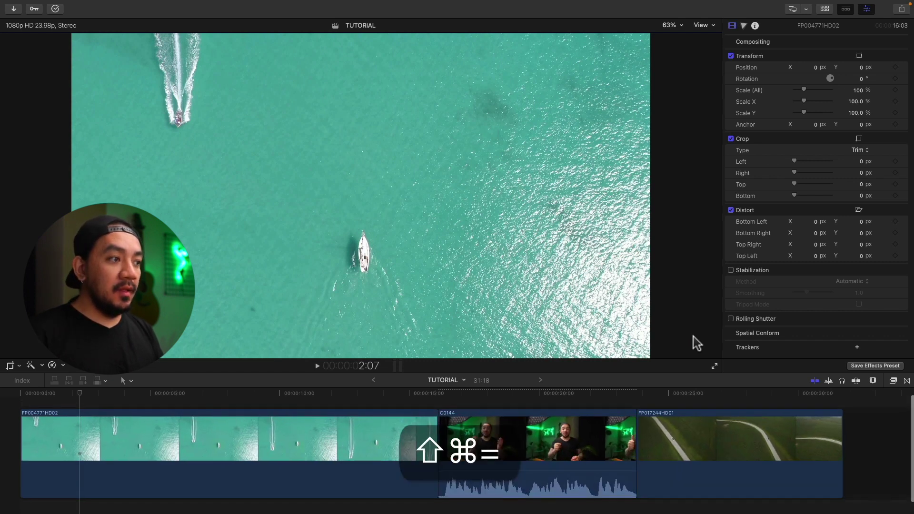
{"action": "key", "text": "shift+super+equal"}
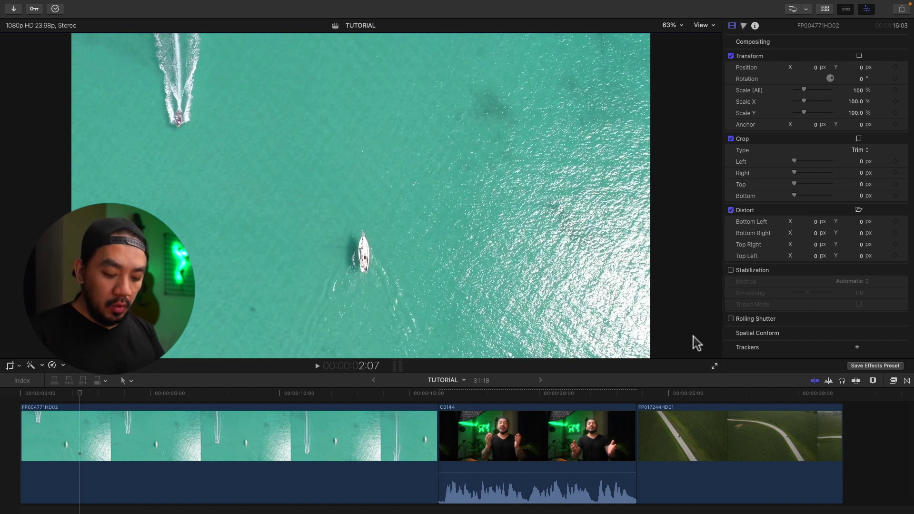
Use Option-Control-Up/Down to cycle clips from waveforms to large filmstrip-only thumbnails.
{"action": "key", "text": "ctrl"}
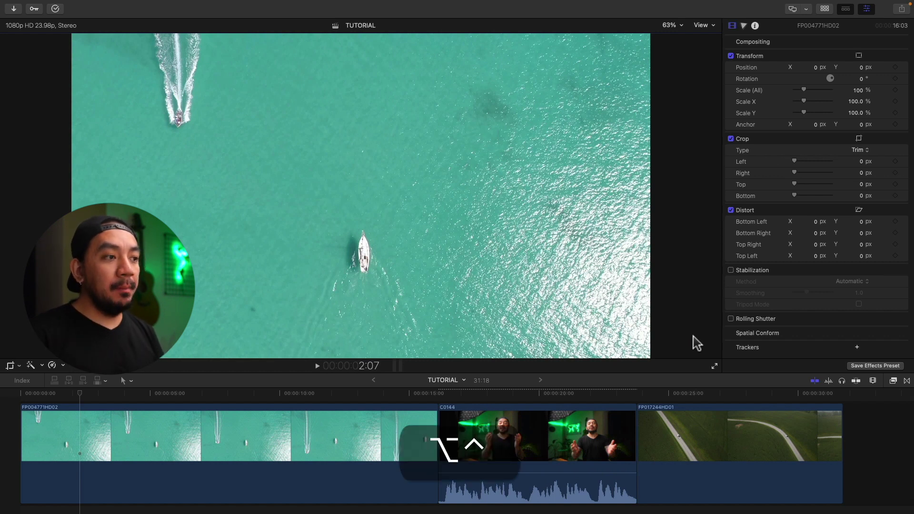
{"action": "key", "text": "ctrl+alt+Up"}
{"action": "key", "text": "ctrl+alt+Up"}
{"action": "key", "text": "ctrl+alt+Down"}
{"action": "key", "text": "ctrl+alt+Down"}
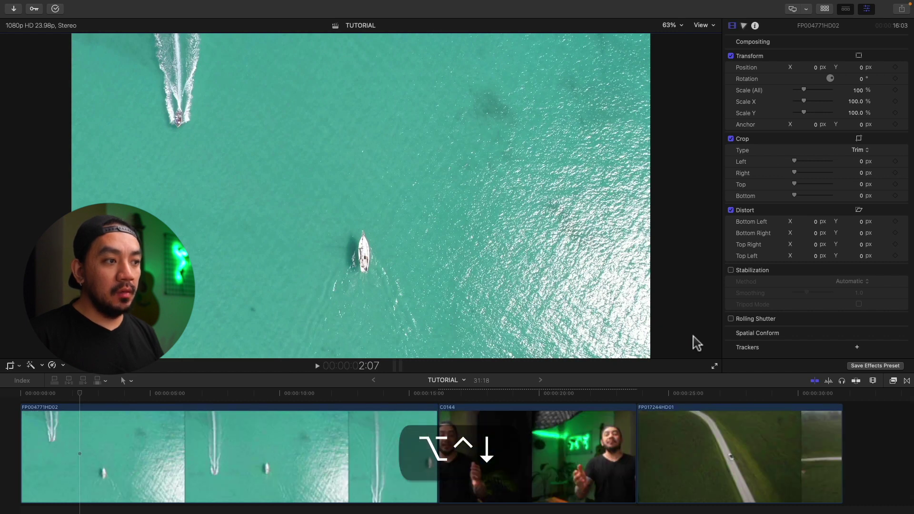
{"action": "key", "text": "ctrl+alt+Down"}
{"action": "key", "text": "ctrl+alt+Up"}
{"action": "key", "text": "ctrl+alt+Down"}
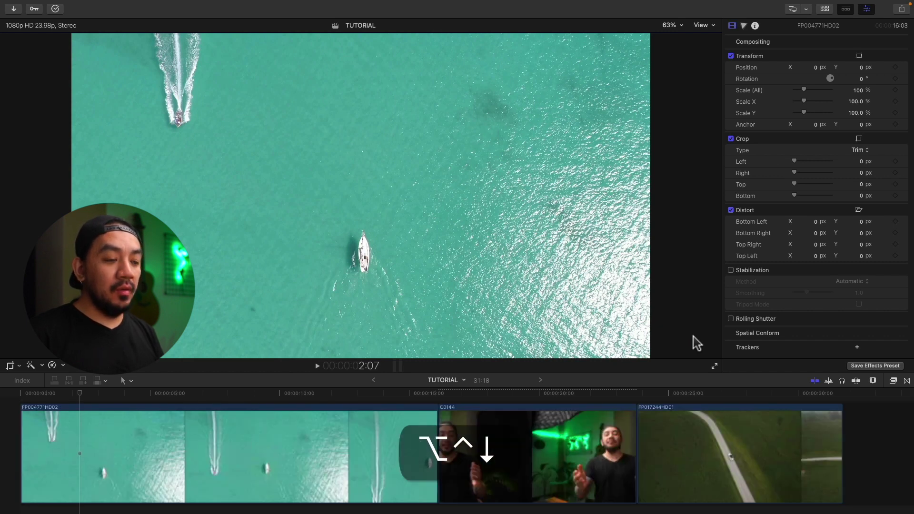